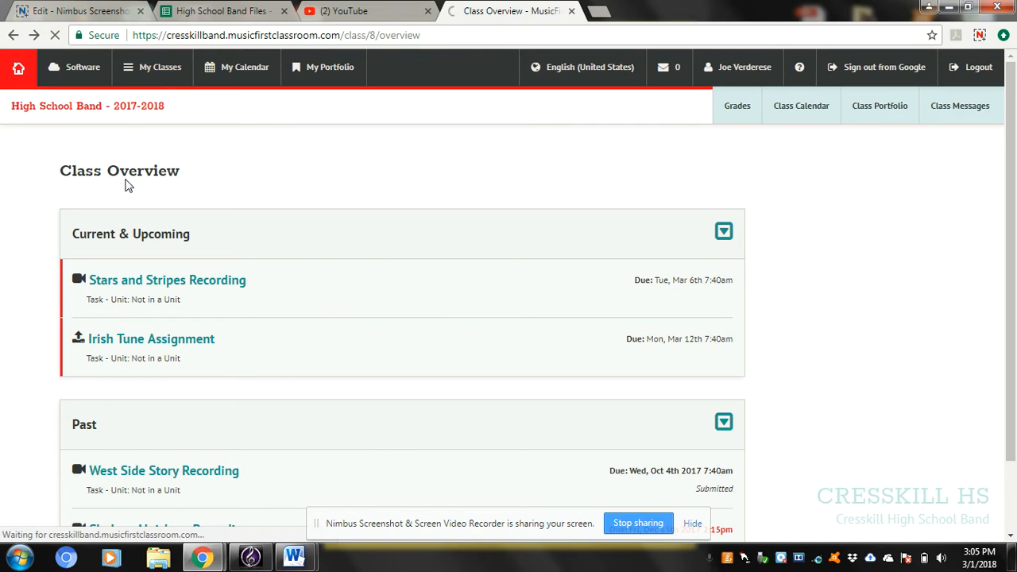
Step: Open the Irish Tune Assignment score in Noteflight and discard its unsaved changes
{"action": "left_click", "coordinate": [124, 340]}
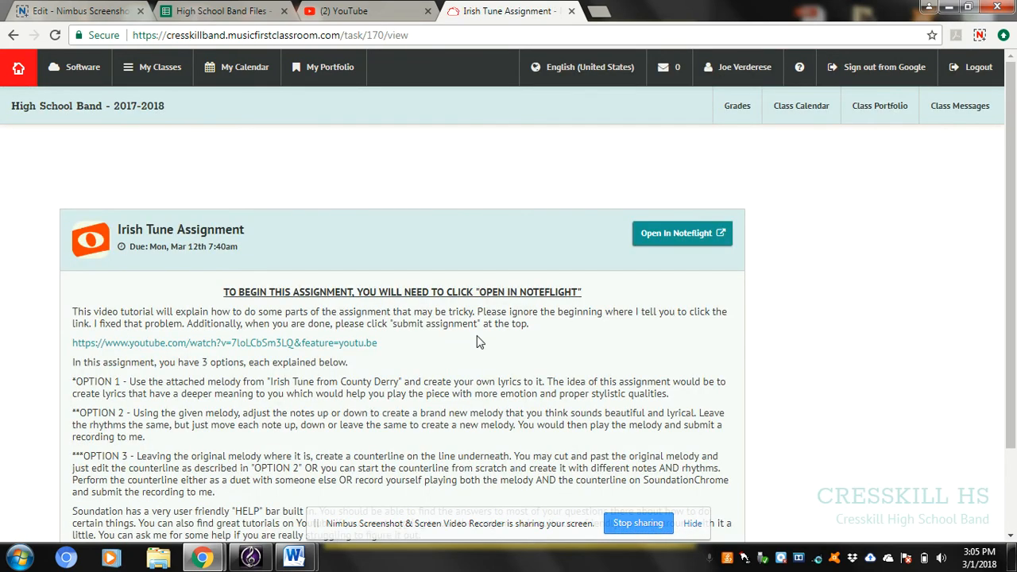
{"action": "left_click", "coordinate": [678, 245]}
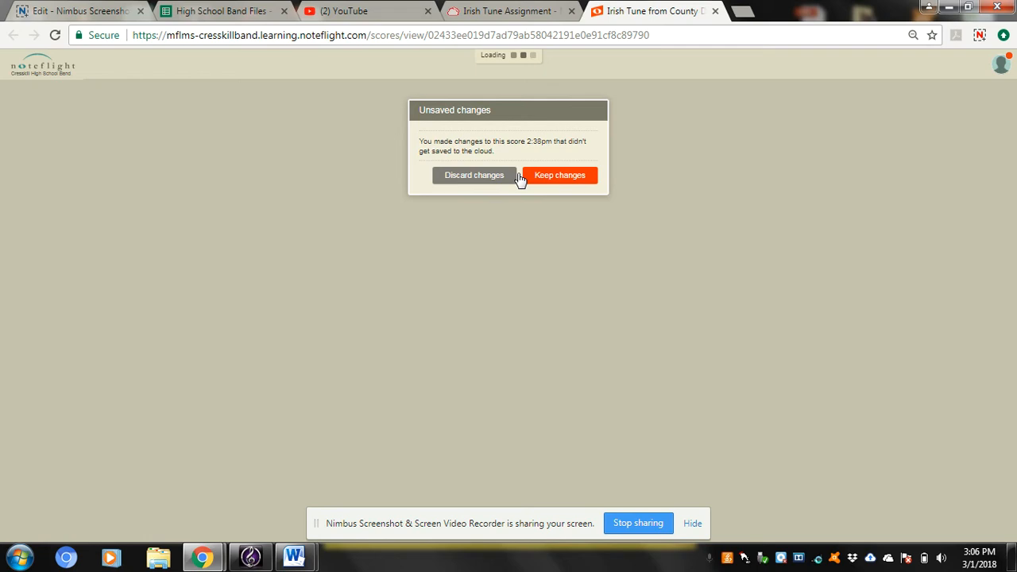
{"action": "left_click", "coordinate": [491, 178]}
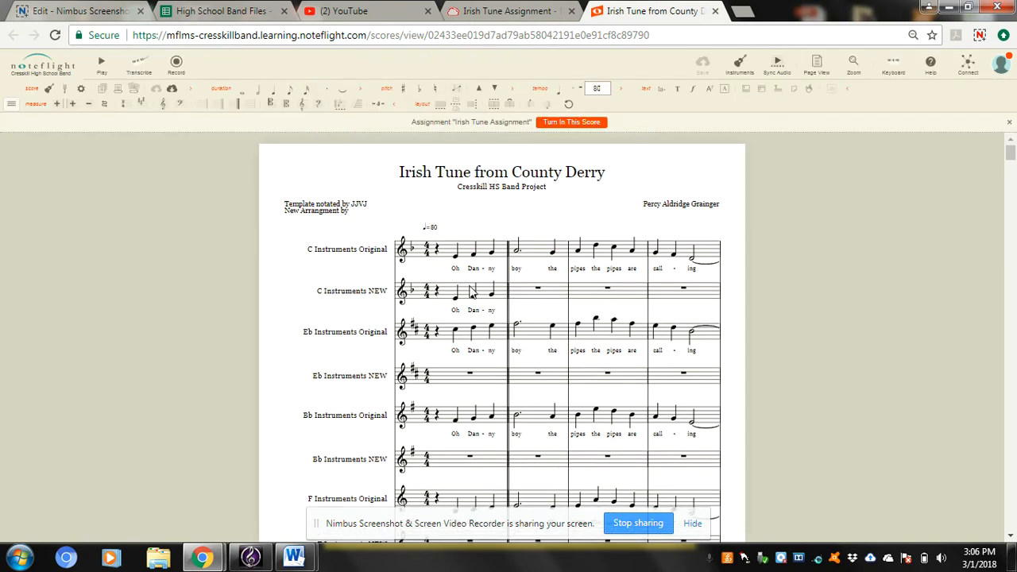
Step: Clear the notes from the first measure of the C Instruments NEW staff
{"action": "left_click", "coordinate": [469, 291]}
{"action": "key", "text": "Delete"}
{"action": "scroll", "coordinate": [468, 291], "scroll_direction": "down", "scroll_amount": 1}
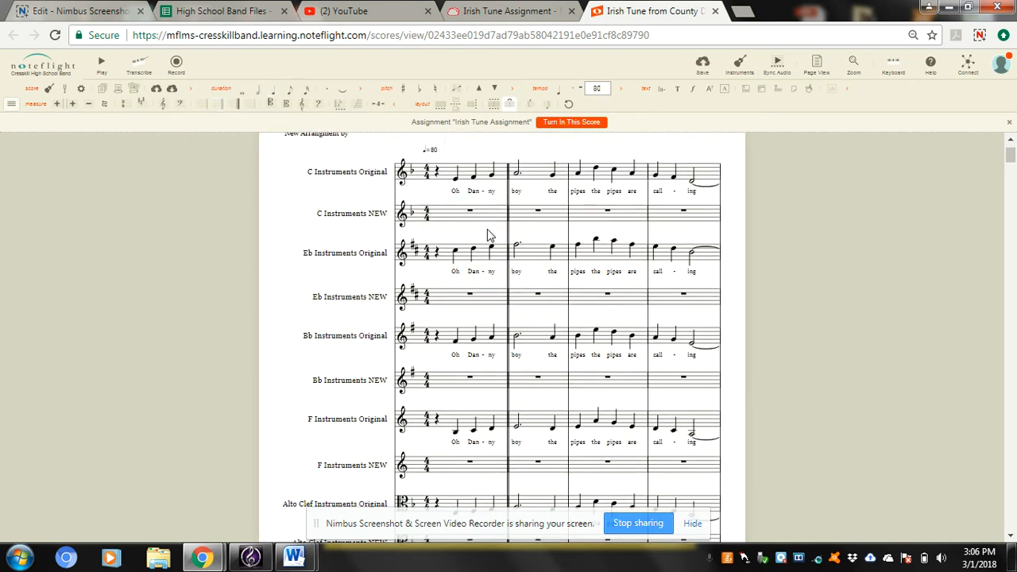
{"action": "scroll", "coordinate": [488, 233], "scroll_direction": "up", "scroll_amount": 1}
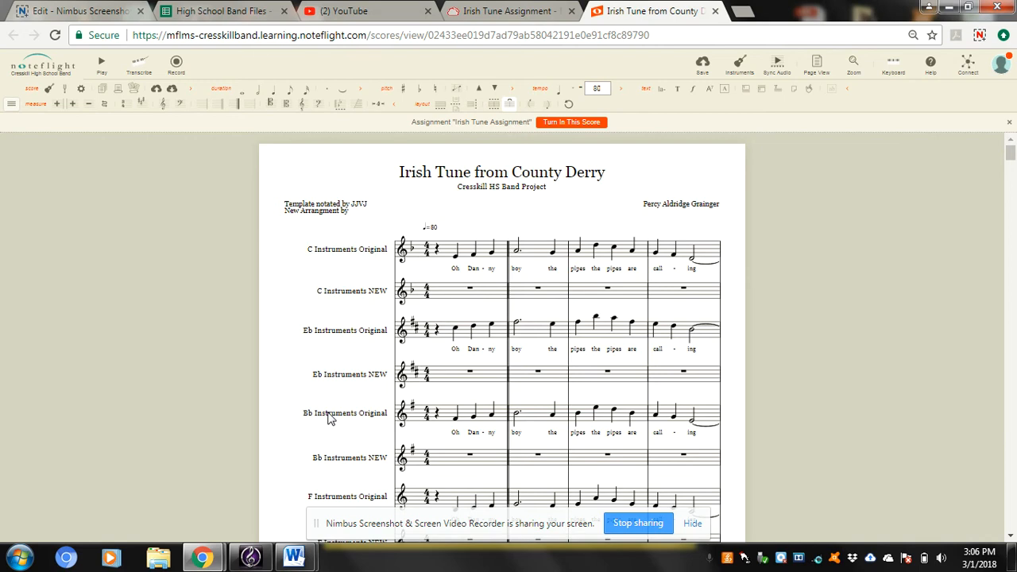
Step: Show the instrument list and hide the original and NEW staves of the C, Bb and F instruments
{"action": "scroll", "coordinate": [332, 419], "scroll_direction": "down", "scroll_amount": 2}
{"action": "scroll", "coordinate": [332, 419], "scroll_direction": "down", "scroll_amount": 1}
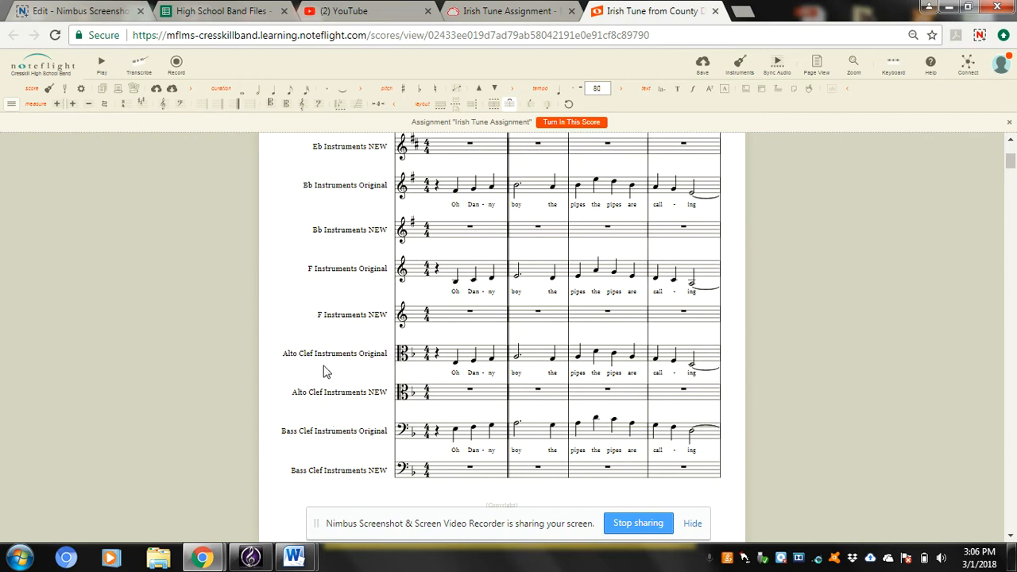
{"action": "scroll", "coordinate": [459, 302], "scroll_direction": "up", "scroll_amount": 3}
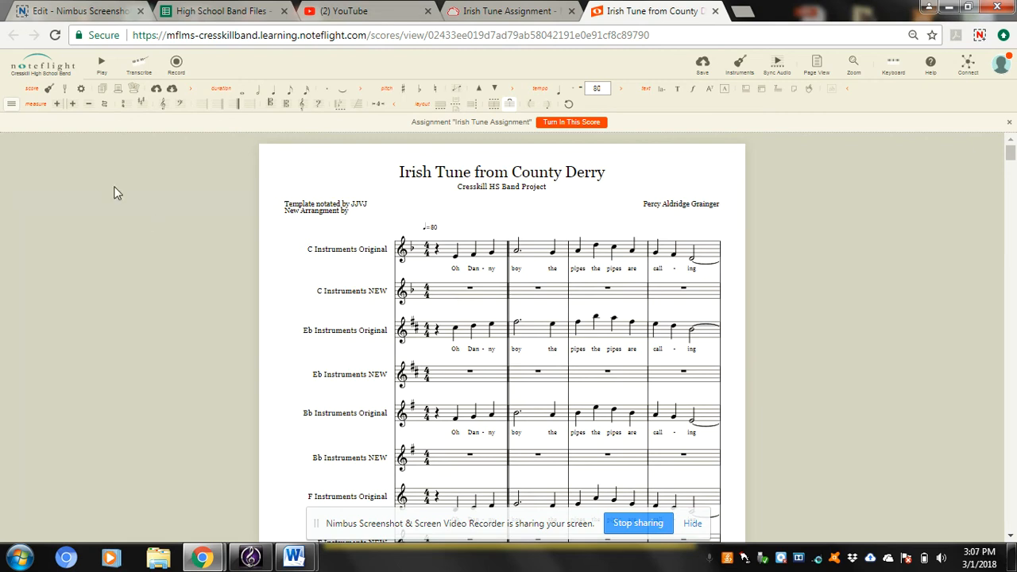
{"action": "left_click", "coordinate": [50, 91]}
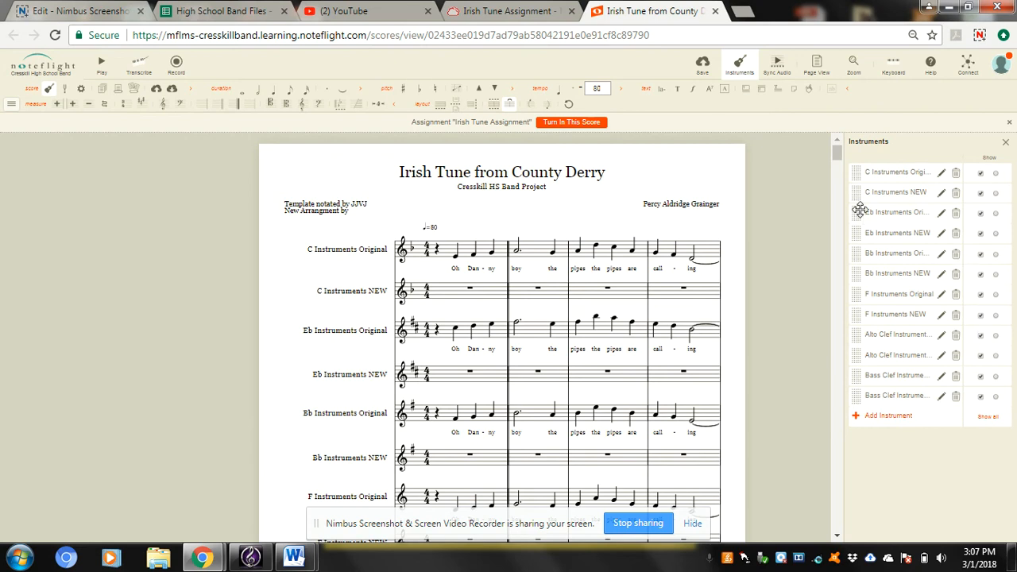
{"action": "left_click", "coordinate": [981, 173]}
{"action": "left_click", "coordinate": [981, 194]}
{"action": "left_click", "coordinate": [981, 255]}
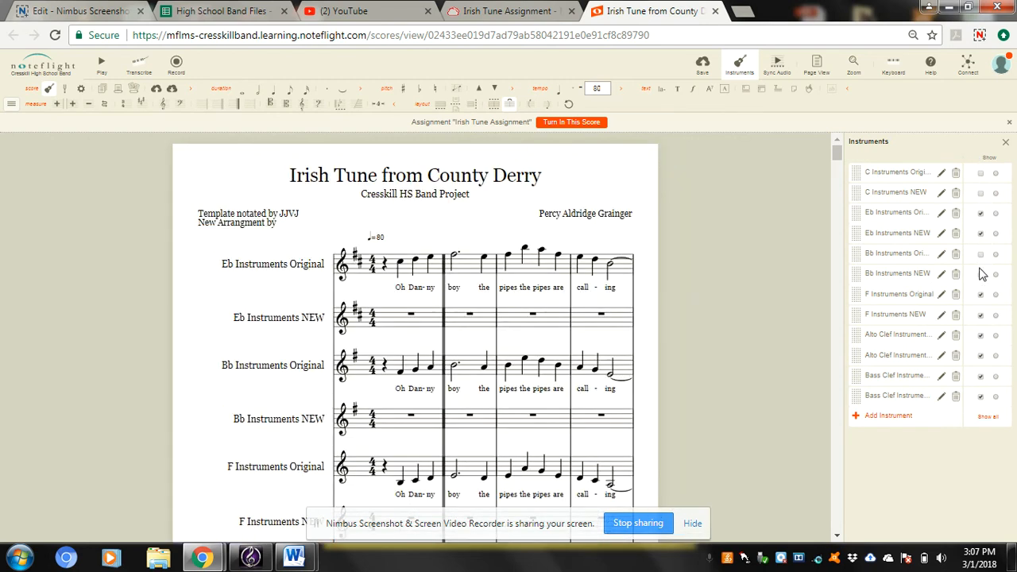
{"action": "left_click", "coordinate": [980, 294]}
{"action": "left_click", "coordinate": [981, 274]}
{"action": "left_click", "coordinate": [981, 315]}
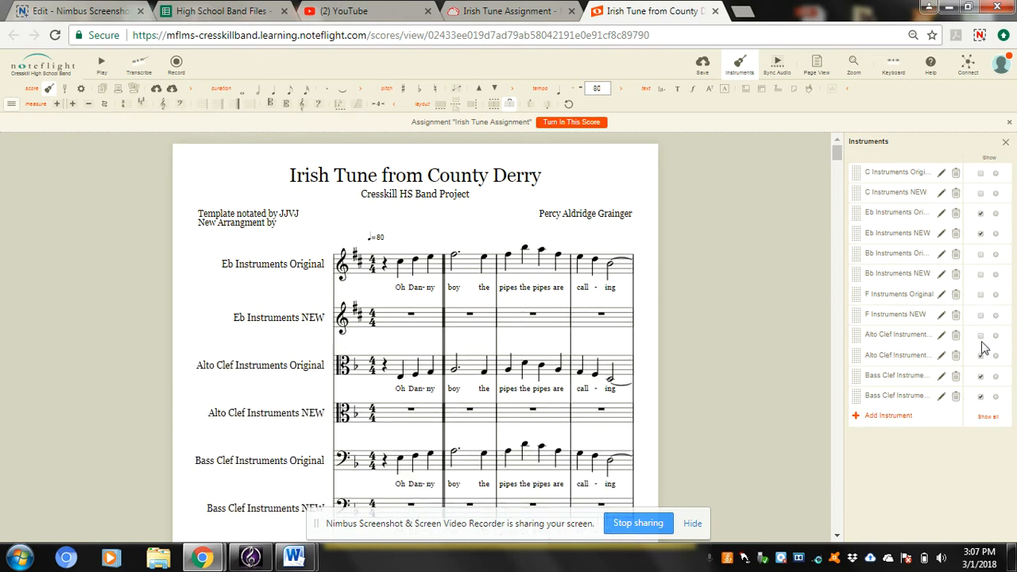
Step: Hide both Alto Clef and both Bass Clef staves, leaving only the two Eb staves
{"action": "left_click", "coordinate": [980, 335]}
{"action": "left_click", "coordinate": [980, 355]}
{"action": "left_click", "coordinate": [980, 376]}
{"action": "left_click", "coordinate": [981, 396]}
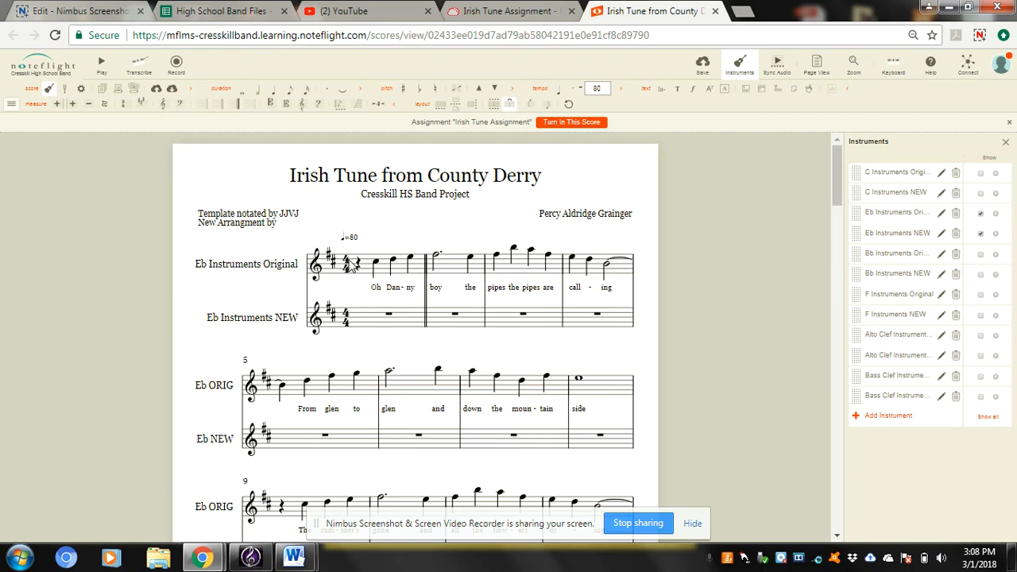
Step: Copy the entire Eb Instruments Original part into the Eb Instruments NEW staff from measure 1
{"action": "double_click", "coordinate": [402, 273]}
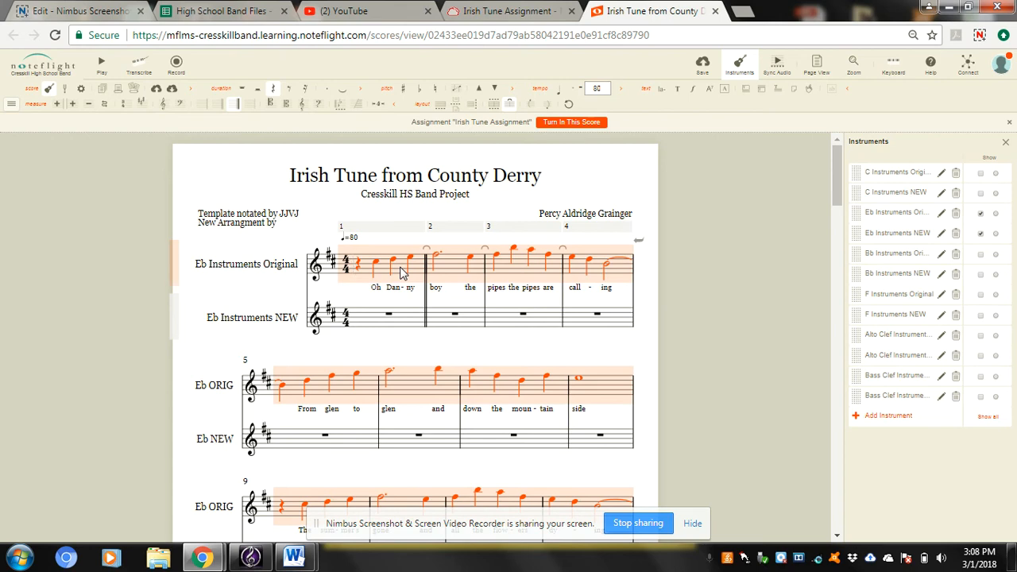
{"action": "left_click", "coordinate": [401, 317]}
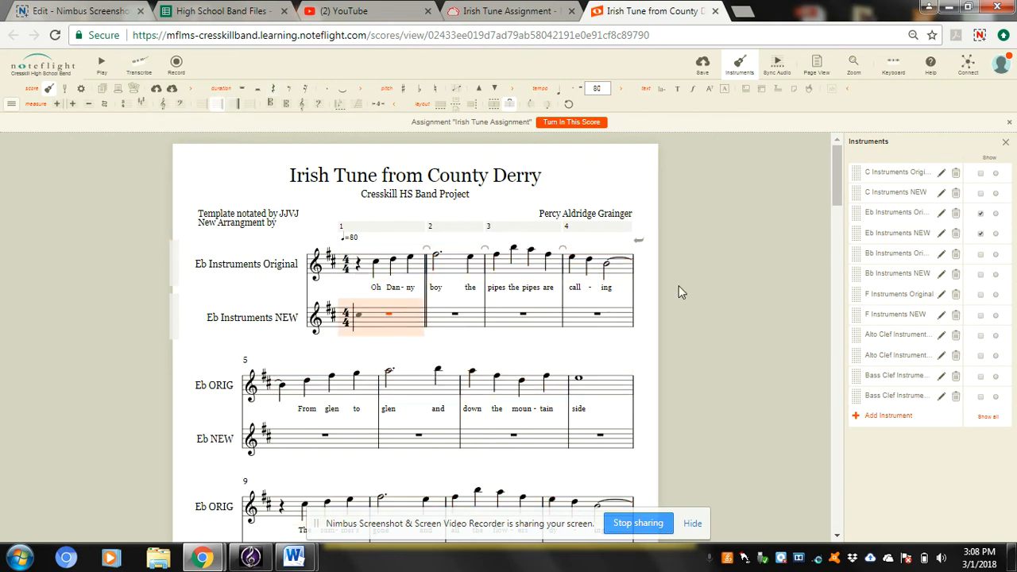
{"action": "key", "text": "ctrl+v"}
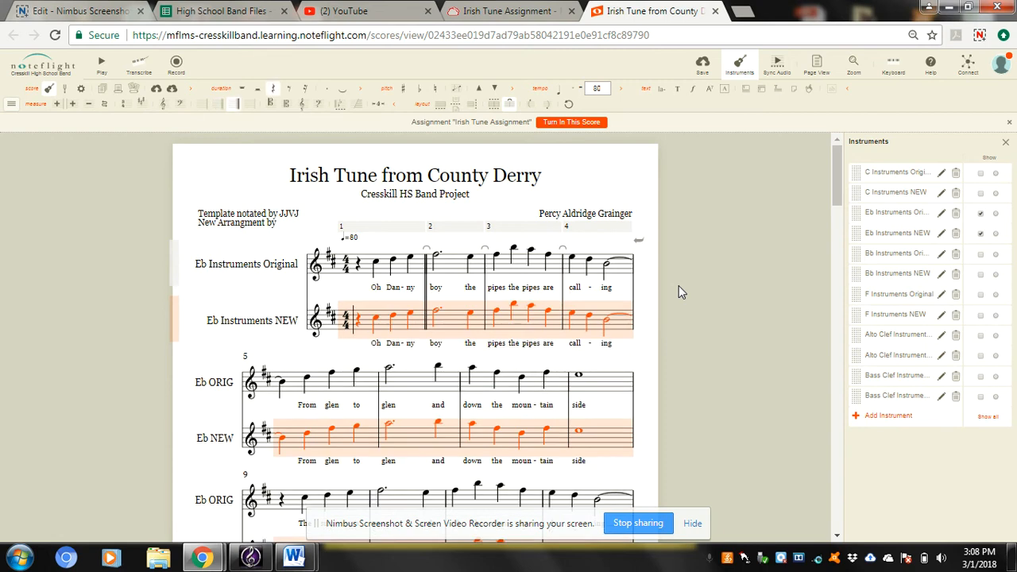
{"action": "left_click", "coordinate": [227, 291]}
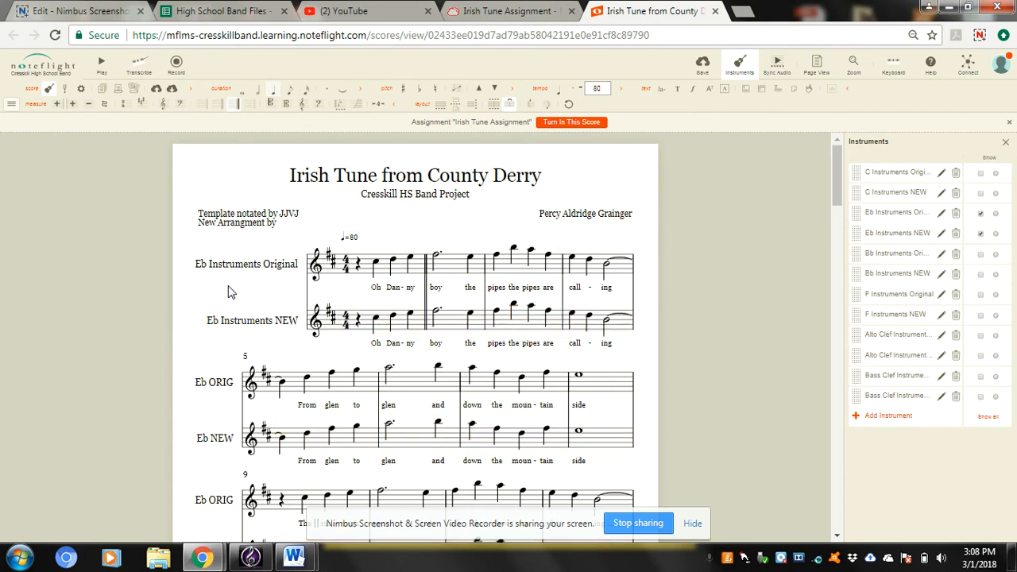
Step: Replace the three lyric syllables under measure 1 of Eb Instruments NEW with "Click", "On" and "The"
{"action": "left_click", "coordinate": [377, 344]}
{"action": "double_click", "coordinate": [378, 345]}
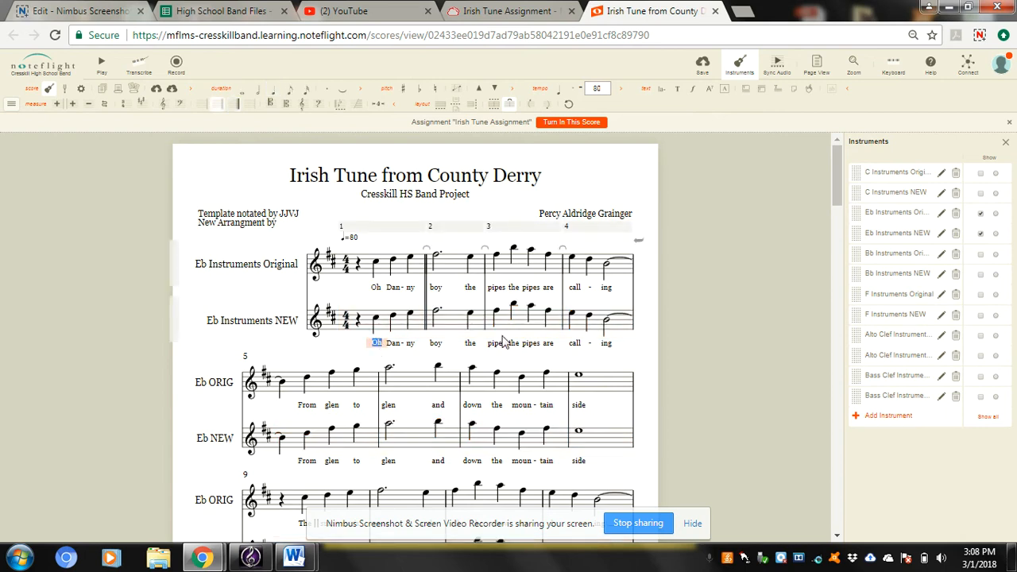
{"action": "type", "text": "Click"}
{"action": "left_click", "coordinate": [394, 349]}
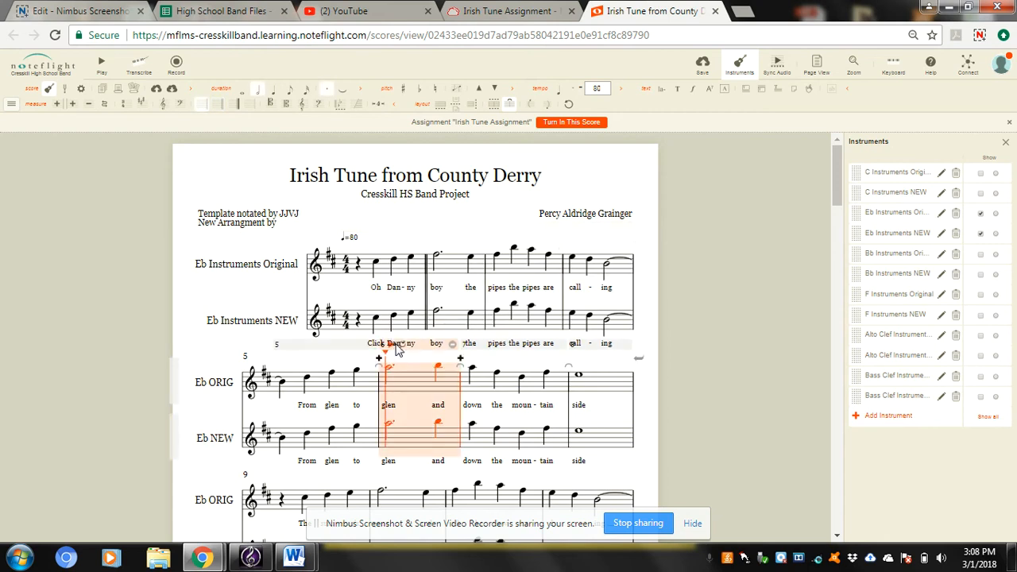
{"action": "key", "text": "space"}
{"action": "key", "text": "space"}
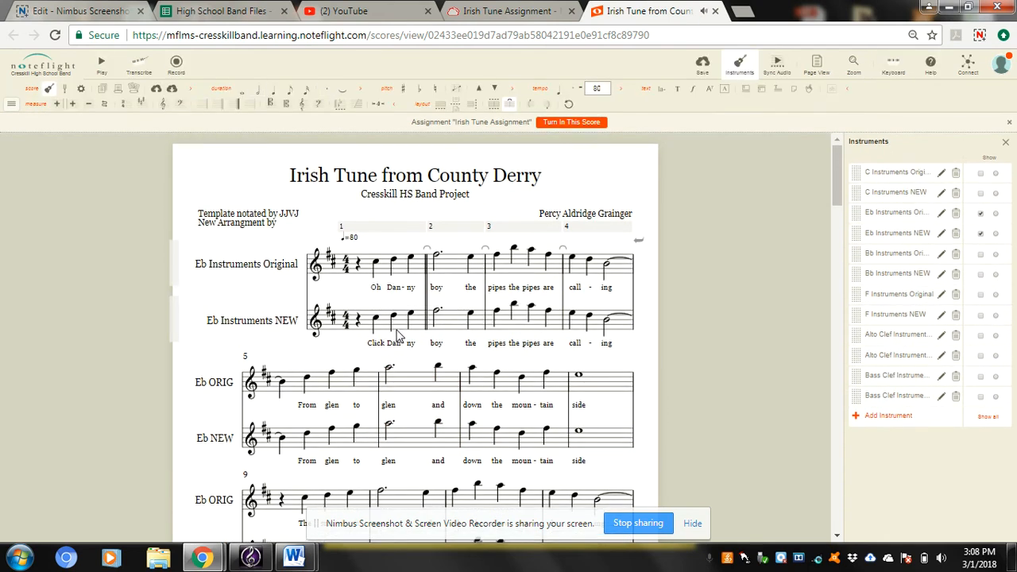
{"action": "type", "text": "On"}
{"action": "left_click", "coordinate": [413, 344]}
{"action": "left_click", "coordinate": [413, 344]}
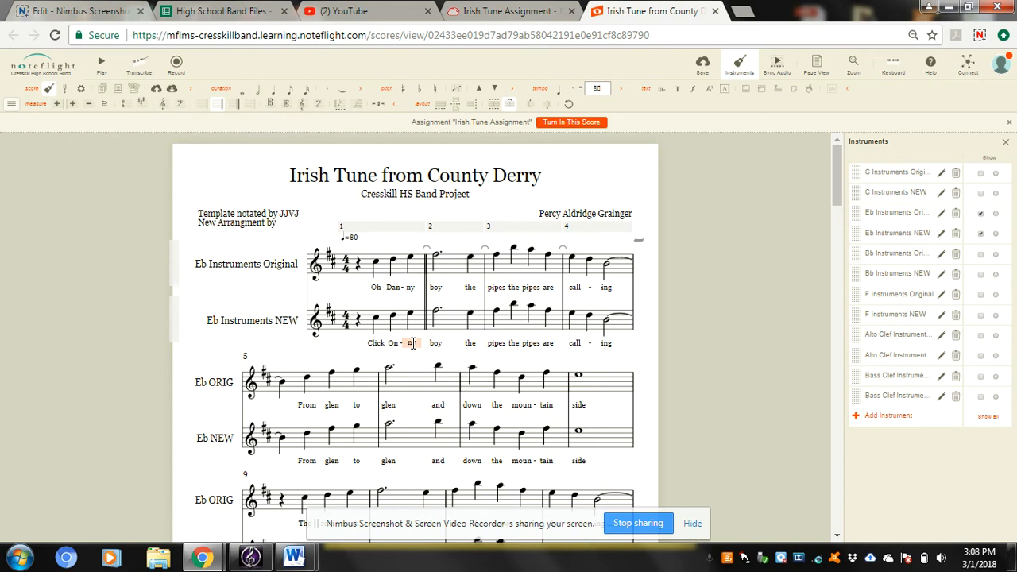
Step: Change the lyrics under measure 2 of Eb Instruments NEW to "Words" and "and", and measure 3's first word to "you"
{"action": "left_click", "coordinate": [435, 348]}
{"action": "left_click", "coordinate": [435, 344]}
{"action": "type", "text": "Words"}
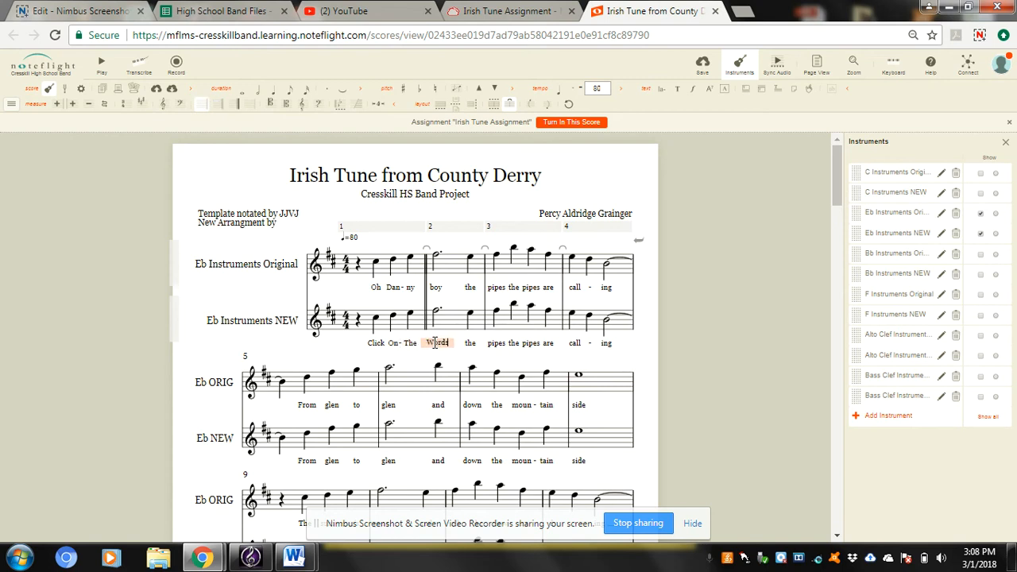
{"action": "left_click", "coordinate": [472, 346]}
{"action": "left_click", "coordinate": [473, 345]}
{"action": "type", "text": "and"}
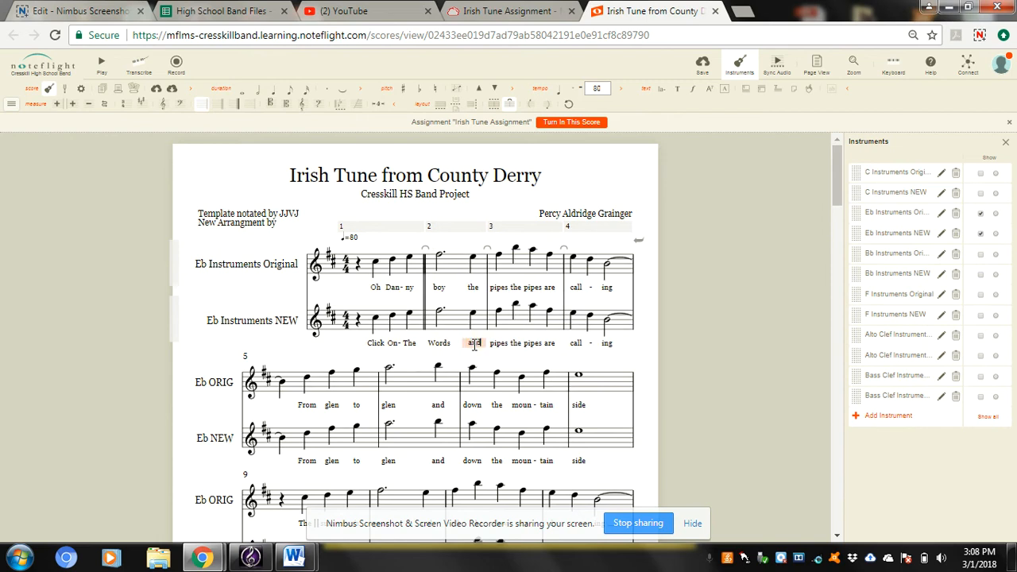
{"action": "left_click", "coordinate": [495, 343]}
{"action": "type", "text": "you"}
{"action": "left_click", "coordinate": [568, 357]}
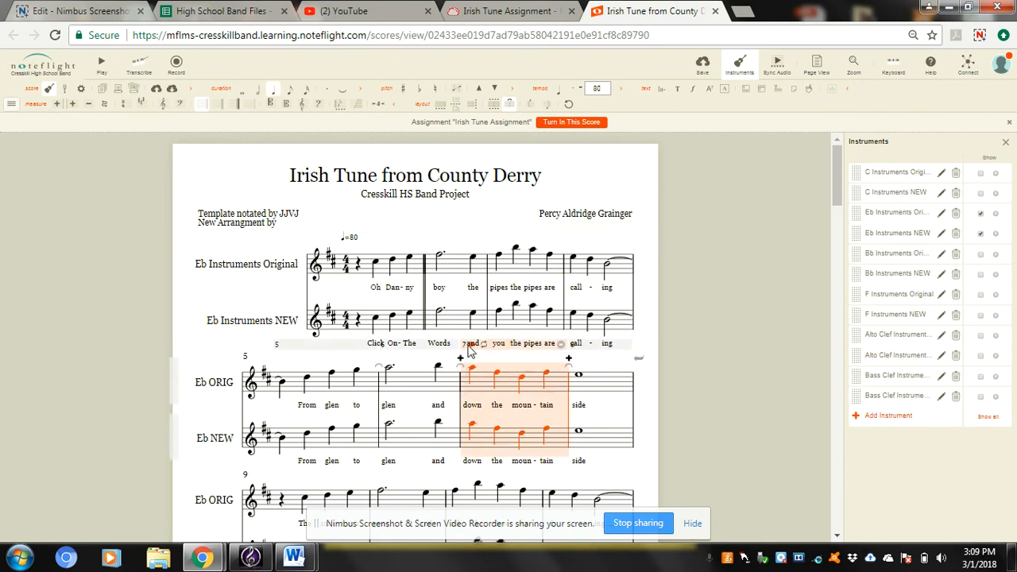
{"action": "left_click", "coordinate": [358, 358]}
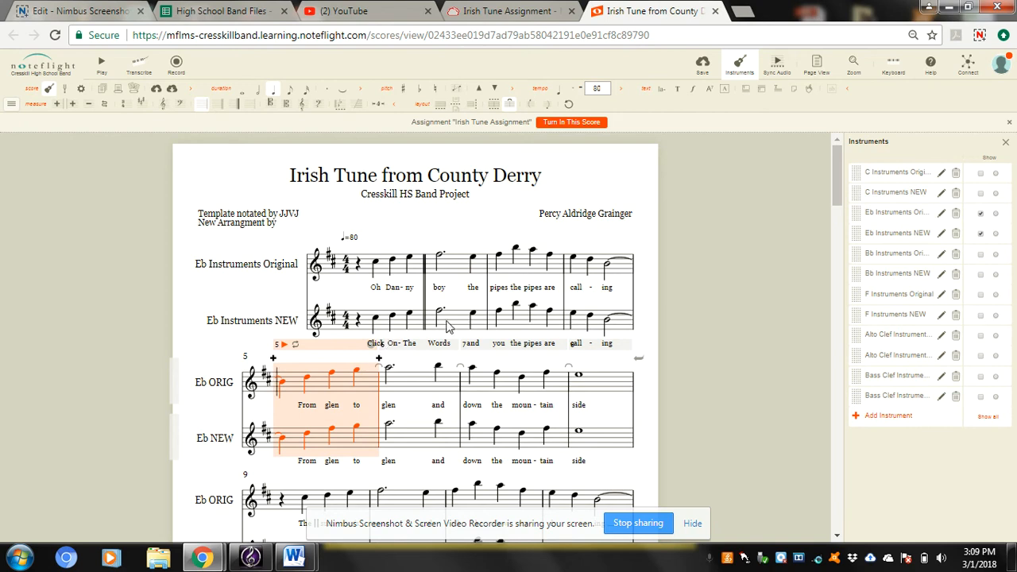
{"action": "left_click", "coordinate": [387, 302]}
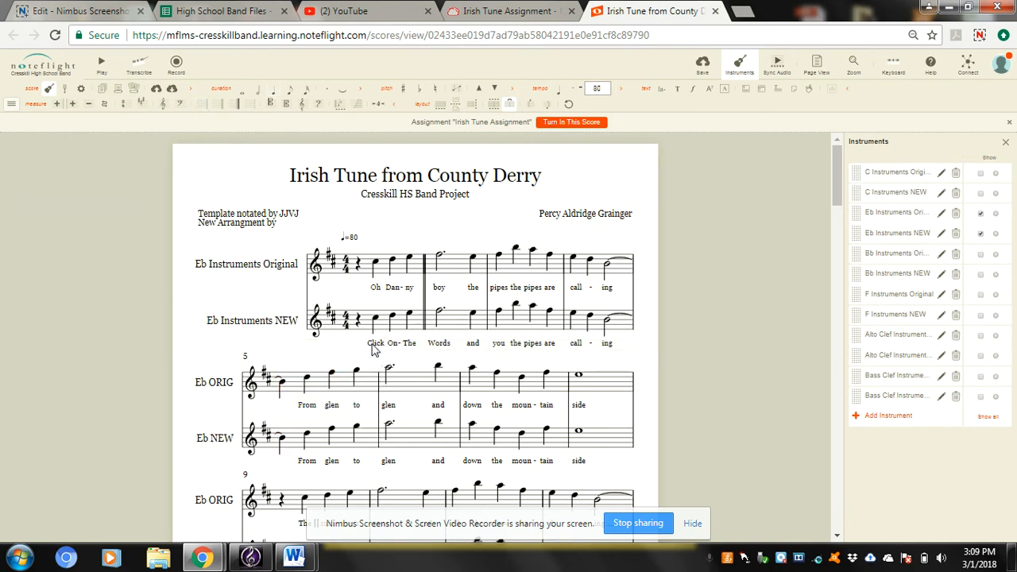
Step: Delete all the lyrics under the first four measures of the Eb Instruments NEW staff
{"action": "left_click", "coordinate": [371, 345]}
{"action": "left_click", "coordinate": [393, 344], "text": "ctrl"}
{"action": "left_click", "coordinate": [409, 345], "text": "ctrl"}
{"action": "left_click", "coordinate": [437, 345], "text": "ctrl"}
{"action": "left_click", "coordinate": [472, 345], "text": "ctrl"}
{"action": "left_click", "coordinate": [498, 345], "text": "ctrl"}
{"action": "left_click", "coordinate": [515, 345], "text": "ctrl"}
{"action": "left_click", "coordinate": [531, 345], "text": "ctrl"}
{"action": "left_click", "coordinate": [549, 345], "text": "ctrl"}
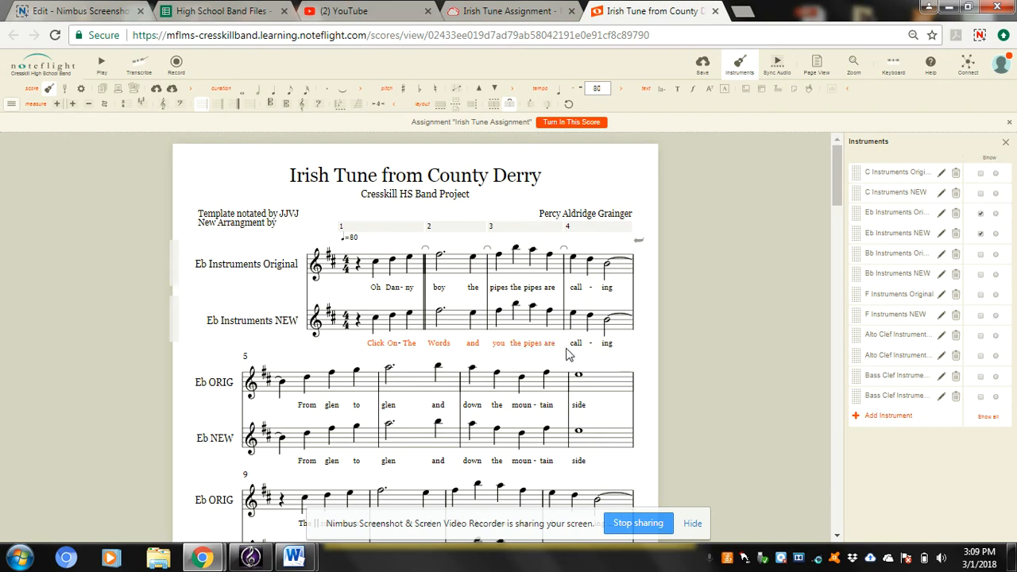
{"action": "left_click", "coordinate": [577, 345], "text": "ctrl"}
{"action": "left_click", "coordinate": [606, 344], "text": "ctrl"}
{"action": "key", "text": "Delete"}
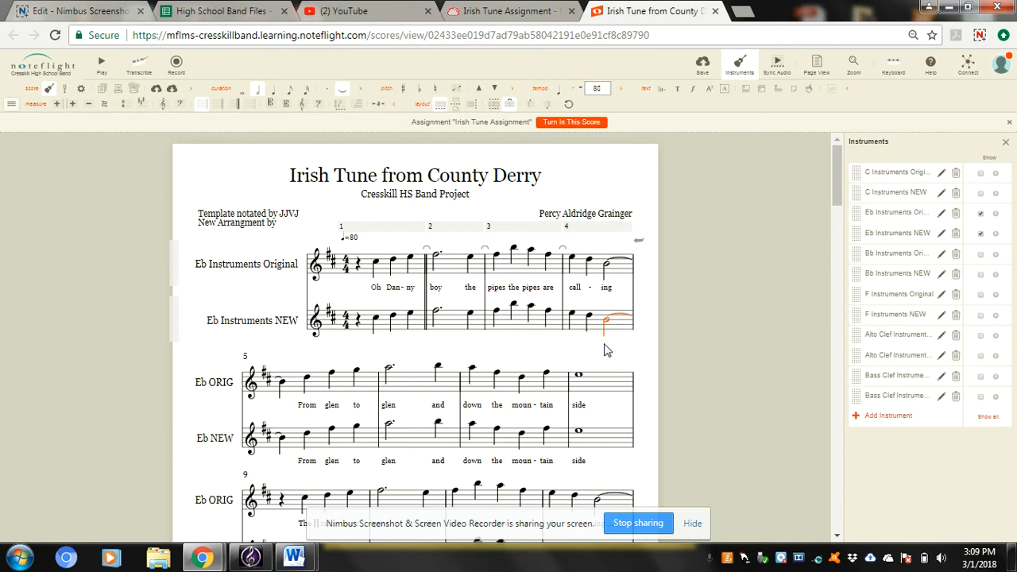
Step: Add lyrics beginning "Hi Mis-ter V" to Eb Instruments NEW, starting at the first note of measure 1
{"action": "left_click", "coordinate": [375, 318]}
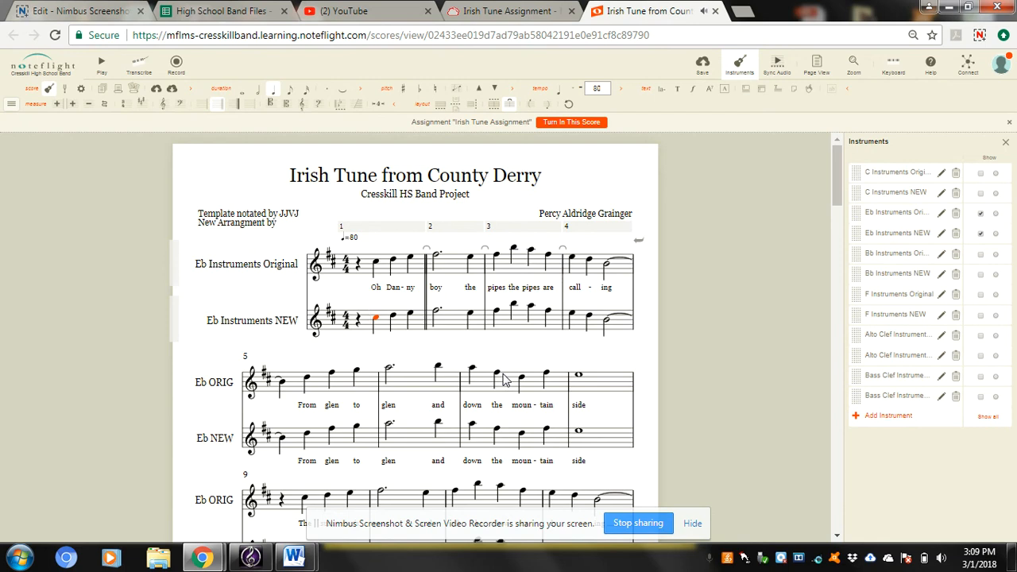
{"action": "key", "text": "ctrl+l"}
{"action": "type", "text": "Hi"}
{"action": "key", "text": "space"}
{"action": "type", "text": "Mis - ter"}
{"action": "key", "text": "space"}
{"action": "type", "text": "V"}
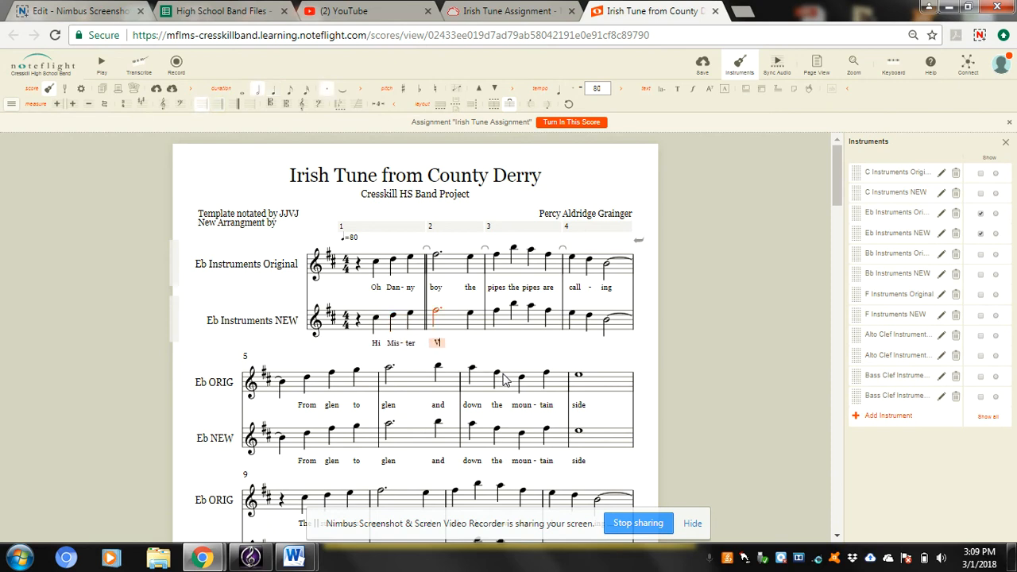
{"action": "type", "text": "EEEEE"}
{"action": "left_click", "coordinate": [548, 351]}
Step: Undo the lyrics just entered under the Eb Instruments NEW staff
{"action": "key", "text": "ctrl+z"}
{"action": "key", "text": "ctrl+z"}
{"action": "key", "text": "ctrl+z"}
{"action": "key", "text": "ctrl+z"}
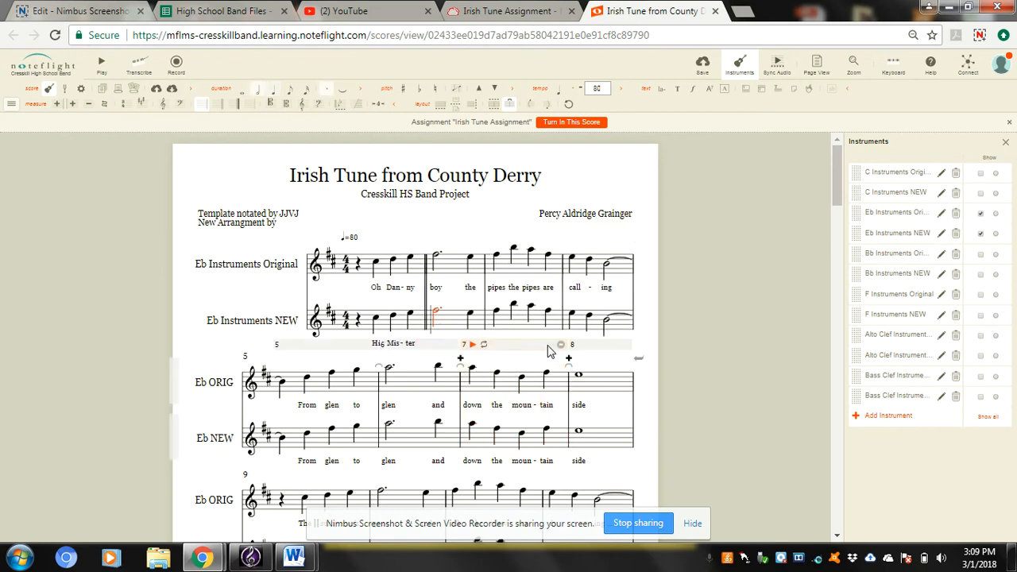
Step: Enter the lyrics "Hi Mis-ter" under the three notes of measure 1 in Eb Instruments NEW
{"action": "left_click", "coordinate": [377, 317]}
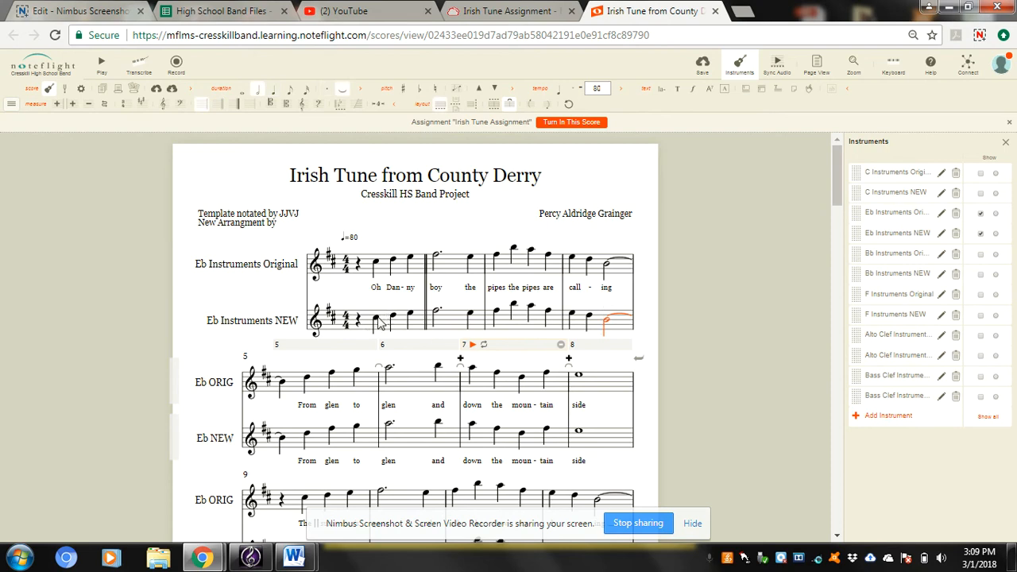
{"action": "key", "text": "ctrl+l"}
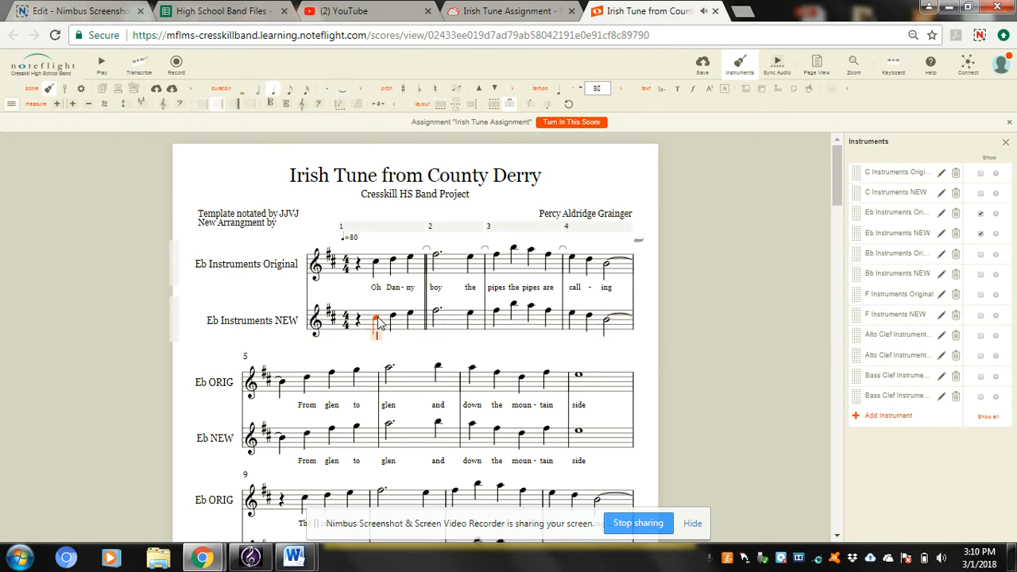
{"action": "type", "text": "Hi"}
{"action": "key", "text": "space"}
{"action": "type", "text": "Mis"}
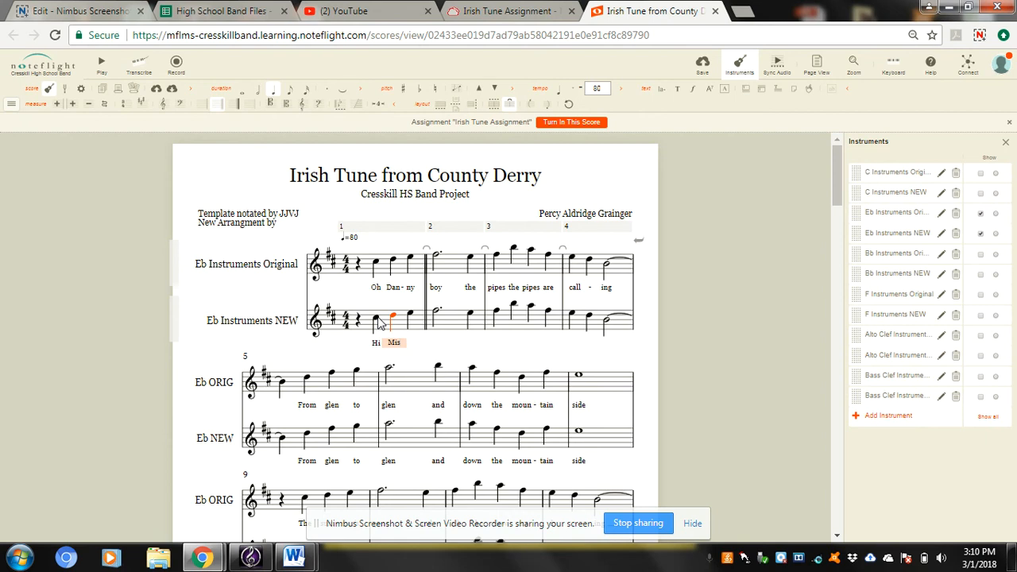
{"action": "type", "text": "-ter"}
{"action": "key", "text": "space"}
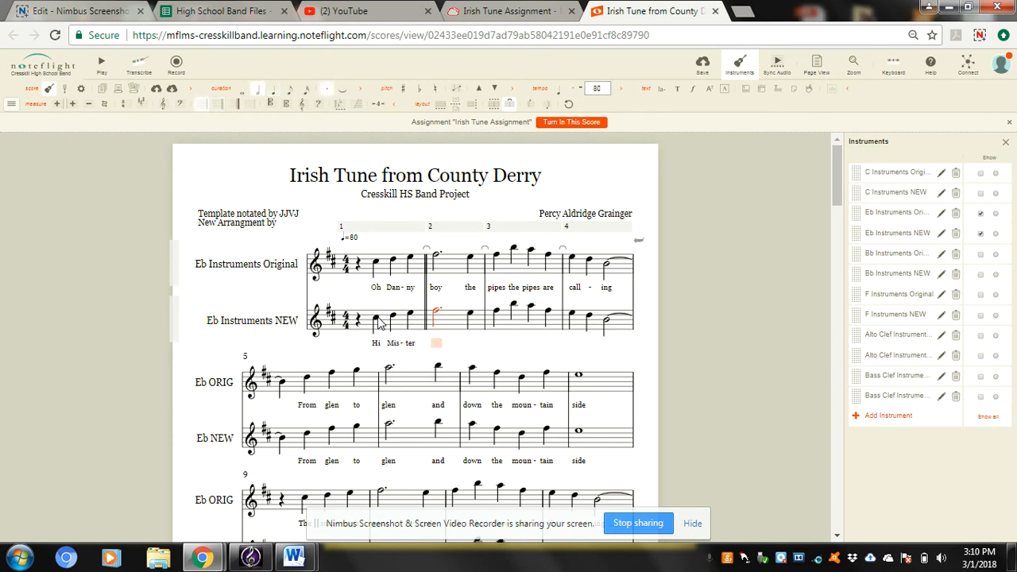
Step: Enter the lyrics "Veeeee how are you do-ing" under the notes of measures 2 and 3 in Eb Instruments NEW
{"action": "type", "text": "Veeeee"}
{"action": "key", "text": "space"}
{"action": "type", "text": "how"}
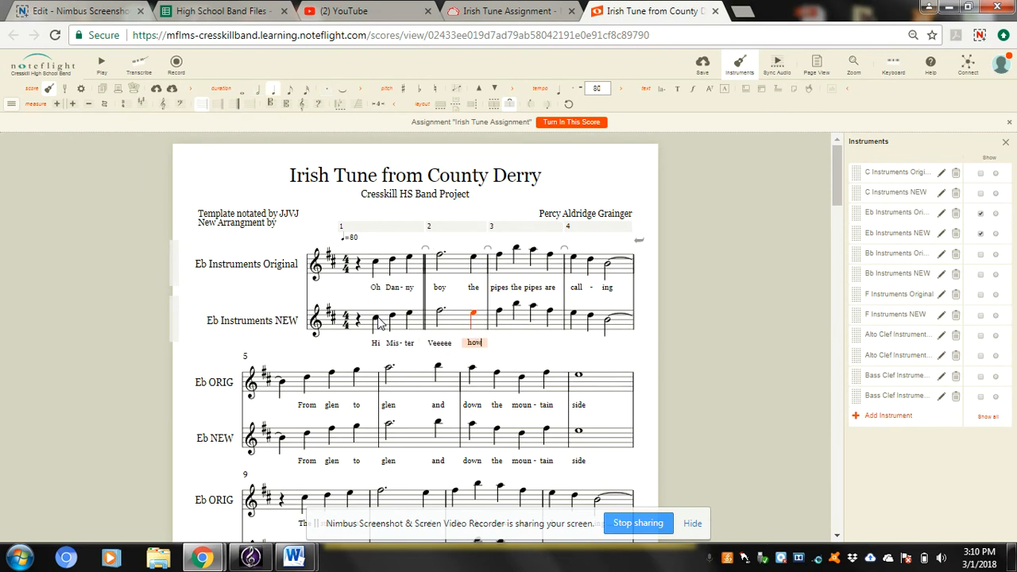
{"action": "key", "text": "space"}
{"action": "type", "text": "are"}
{"action": "key", "text": "space"}
{"action": "type", "text": "you"}
{"action": "key", "text": "space"}
{"action": "type", "text": "dd"}
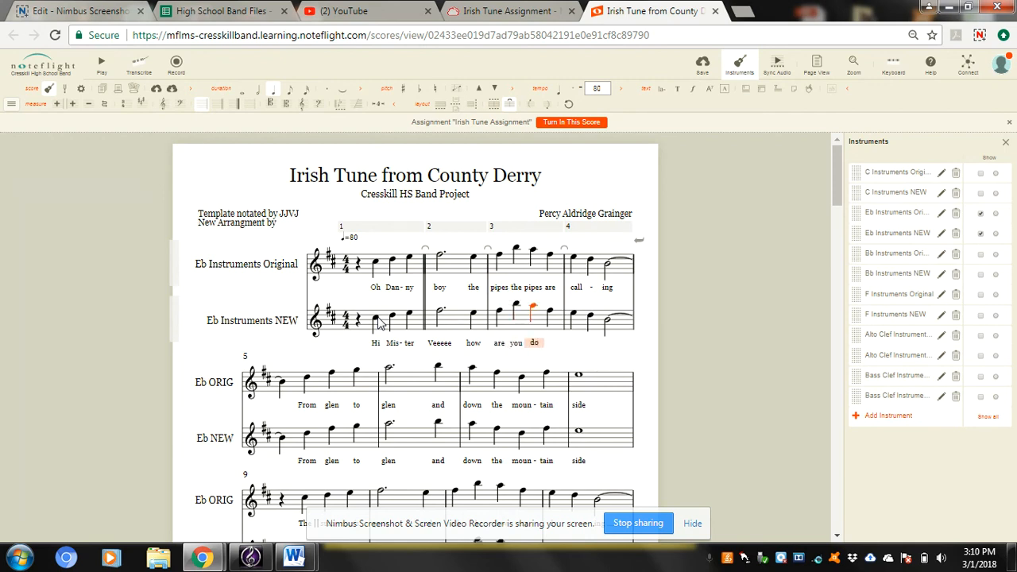
{"action": "key", "text": "minus"}
{"action": "type", "text": "ing"}
{"action": "key", "text": "space"}
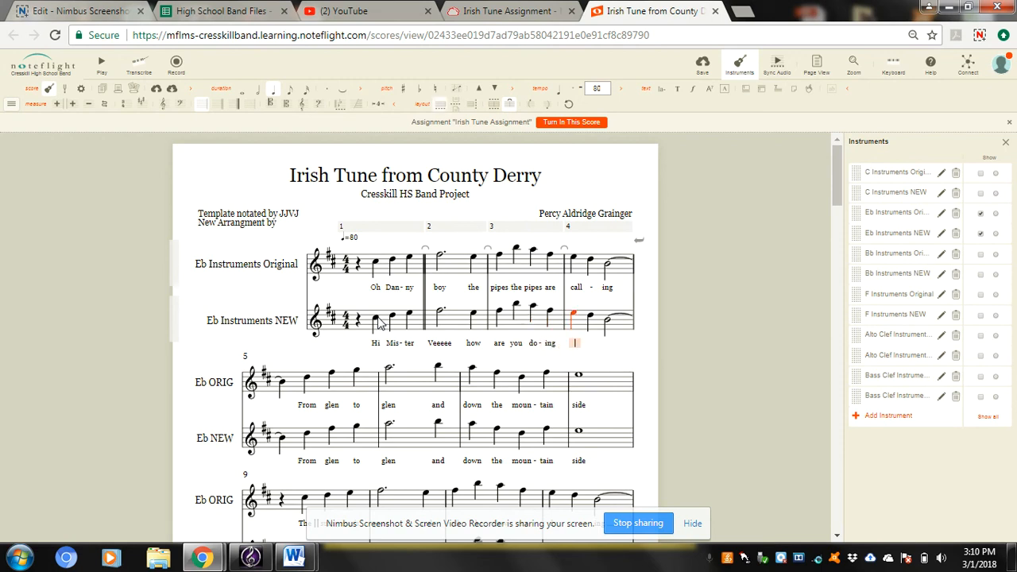
Step: Enter the lyrics "to" and "day" under measure 4 of Eb Instruments NEW, each held with an extender line
{"action": "type", "text": "to"}
{"action": "key", "text": "space"}
{"action": "key", "text": "underscore"}
{"action": "type", "text": "day"}
{"action": "key", "text": "underscore"}
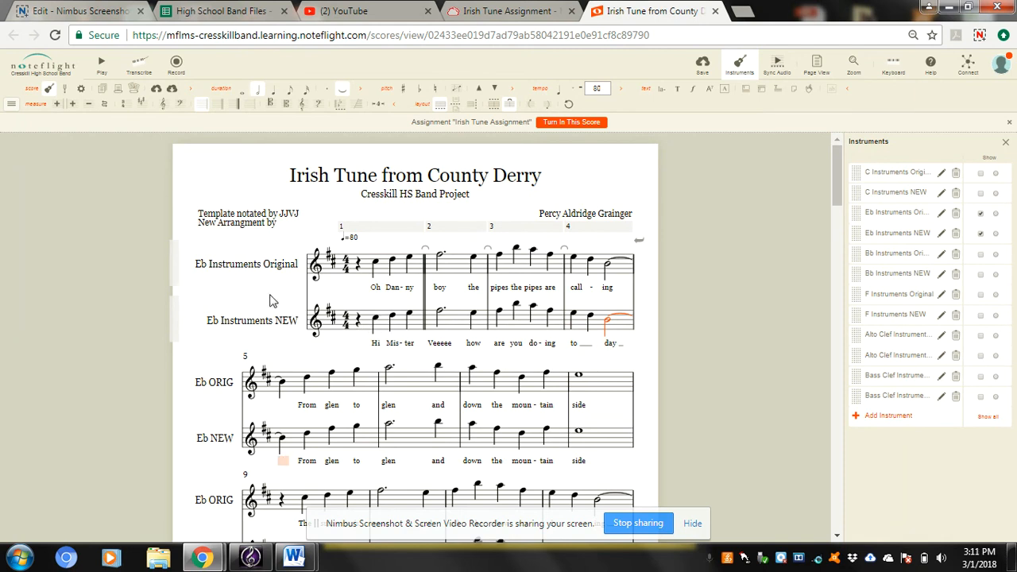
Step: Change the pitches of the Eb Instruments Original notes one by one, from measure 1 to the first note of measure 4
{"action": "left_click", "coordinate": [376, 264]}
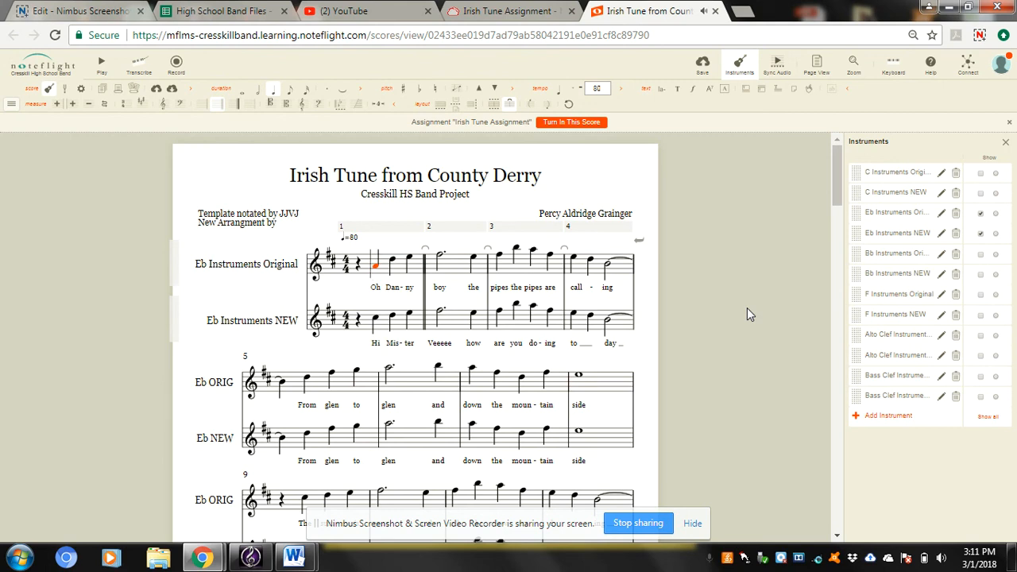
{"action": "key", "text": "Right"}
{"action": "key", "text": "Right"}
{"action": "key", "text": "Right"}
{"action": "key", "text": "Right"}
{"action": "key", "text": "Right"}
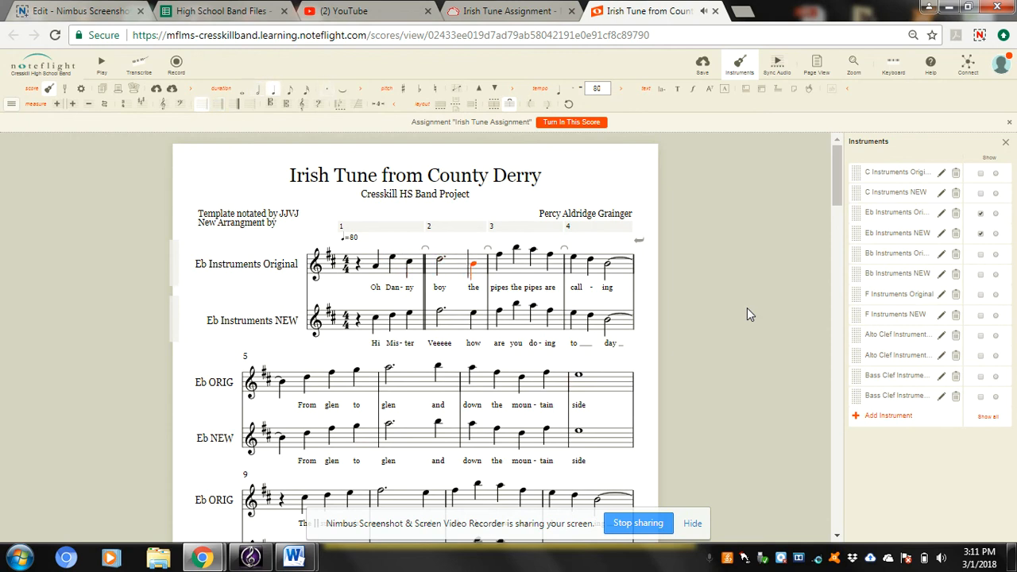
{"action": "key", "text": "Right"}
{"action": "key", "text": "Right"}
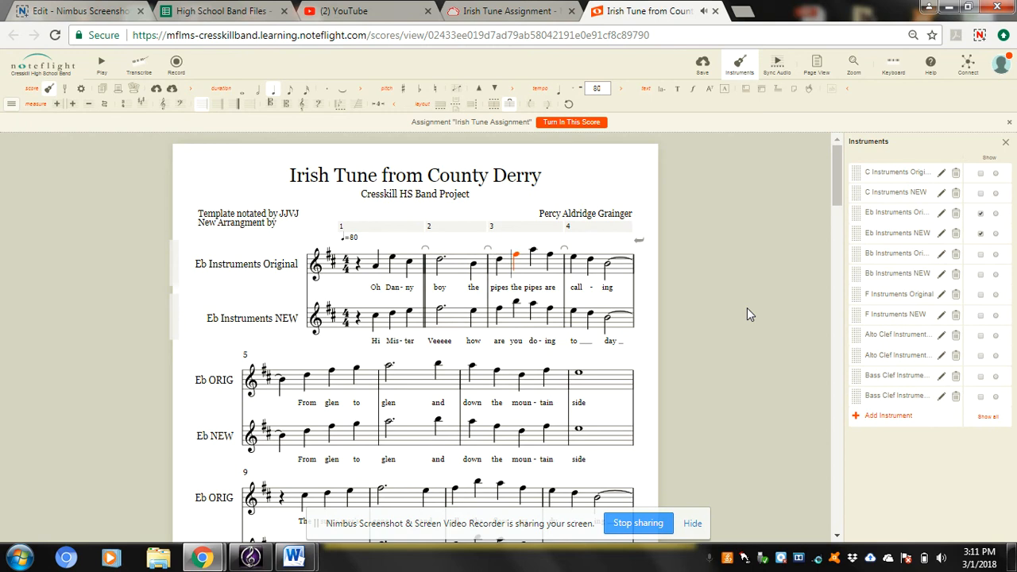
{"action": "key", "text": "Right"}
{"action": "key", "text": "Right"}
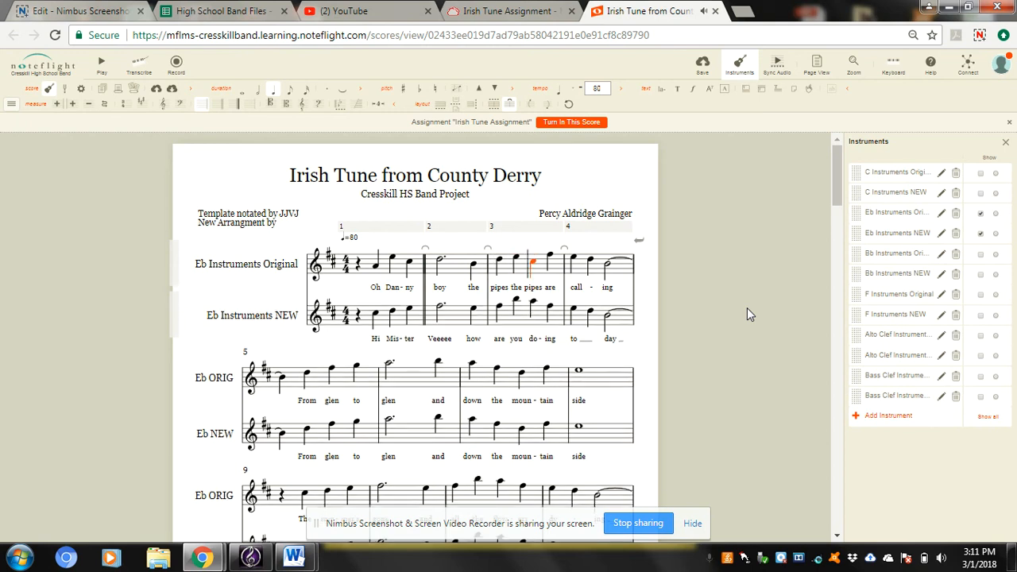
{"action": "key", "text": "Down"}
{"action": "key", "text": "Down"}
{"action": "key", "text": "Down"}
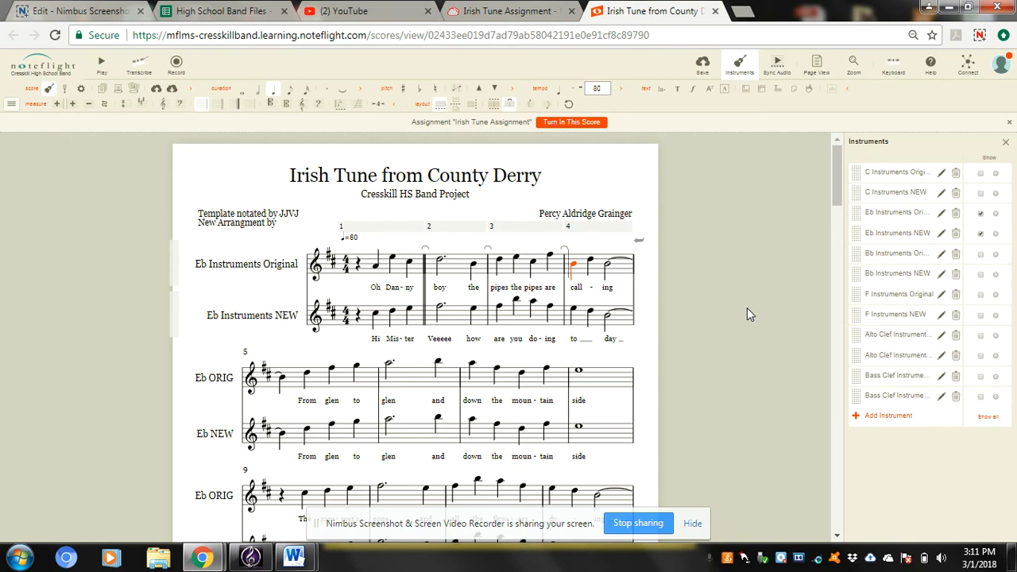
Step: Undo all the pitch changes made to the Eb Instruments Original staff
{"action": "key", "text": "Left"}
{"action": "key", "text": "Left"}
{"action": "key", "text": "Left"}
{"action": "key", "text": "Left"}
{"action": "key", "text": "Left"}
{"action": "key", "text": "Left"}
{"action": "key", "text": "Left"}
{"action": "key", "text": "Left"}
{"action": "key", "text": "Left"}
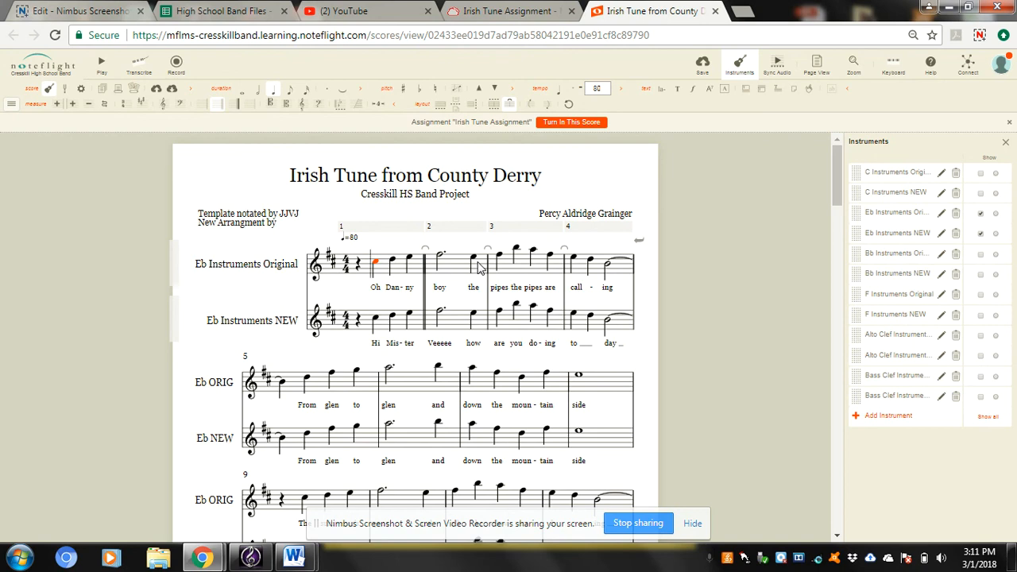
Step: Lower each note of Eb Instruments NEW by a third, from measure 1 through the tied note opening measure 5
{"action": "left_click", "coordinate": [376, 317]}
{"action": "key", "text": "Right"}
{"action": "key", "text": "Right"}
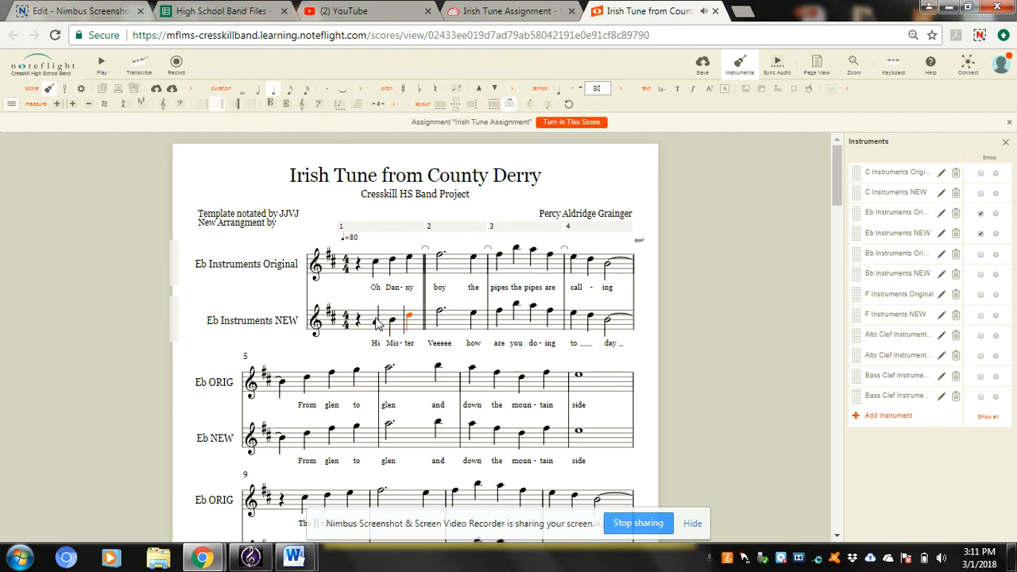
{"action": "key", "text": "Right"}
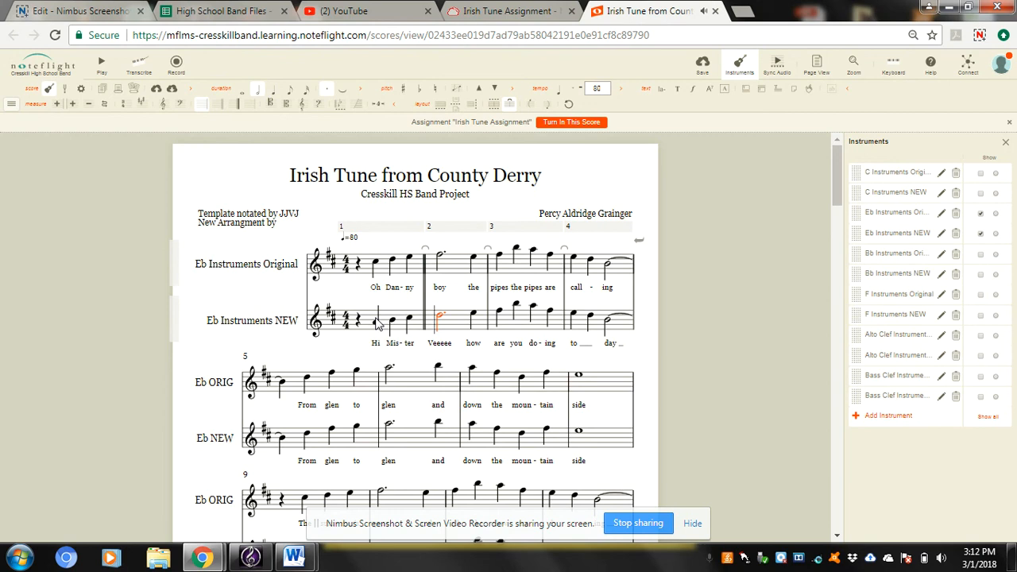
{"action": "key", "text": "Right"}
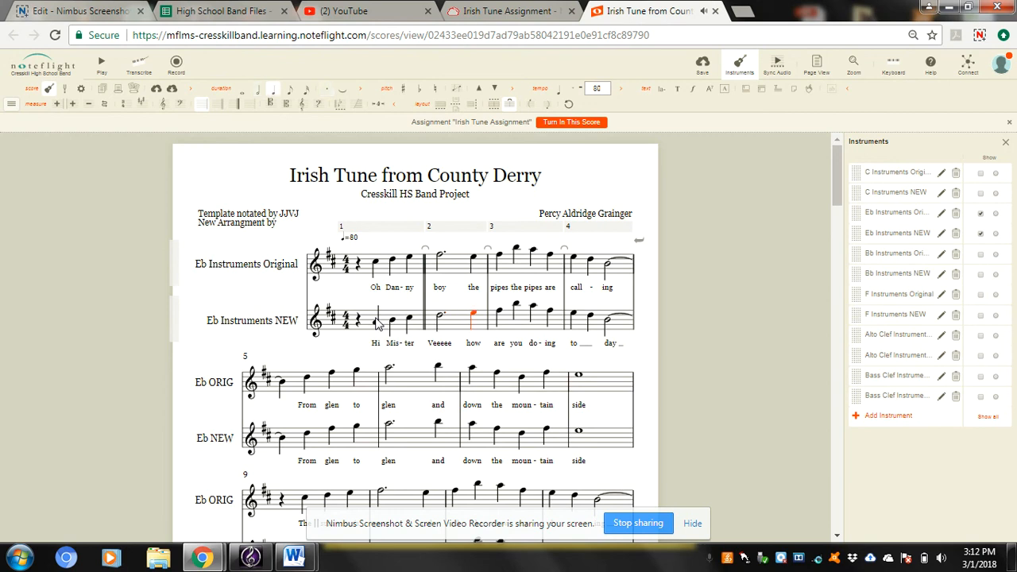
{"action": "key", "text": "Right"}
{"action": "key", "text": "Right"}
{"action": "key", "text": "Right"}
{"action": "key", "text": "Right"}
{"action": "key", "text": "Right"}
{"action": "key", "text": "Right"}
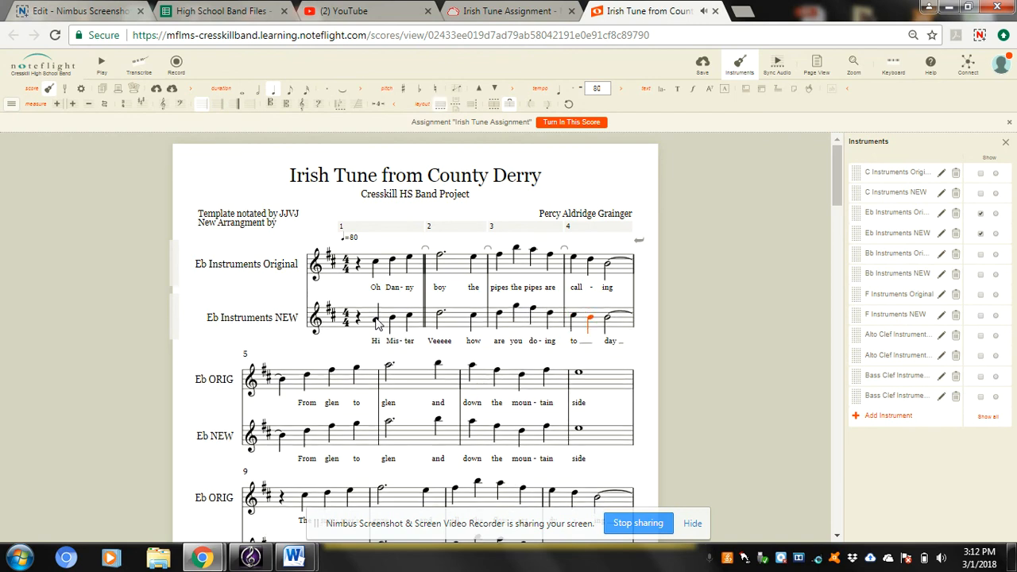
{"action": "key", "text": "Right"}
{"action": "key", "text": "Right"}
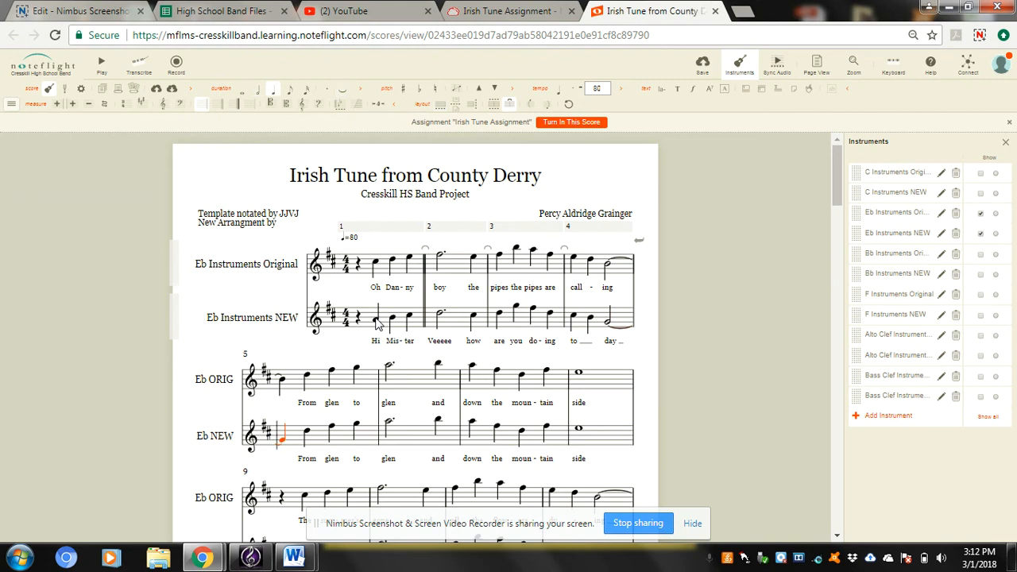
Step: Play the score from the first note of Eb Instruments NEW to hear the harmony, and stop playback
{"action": "left_click", "coordinate": [376, 318]}
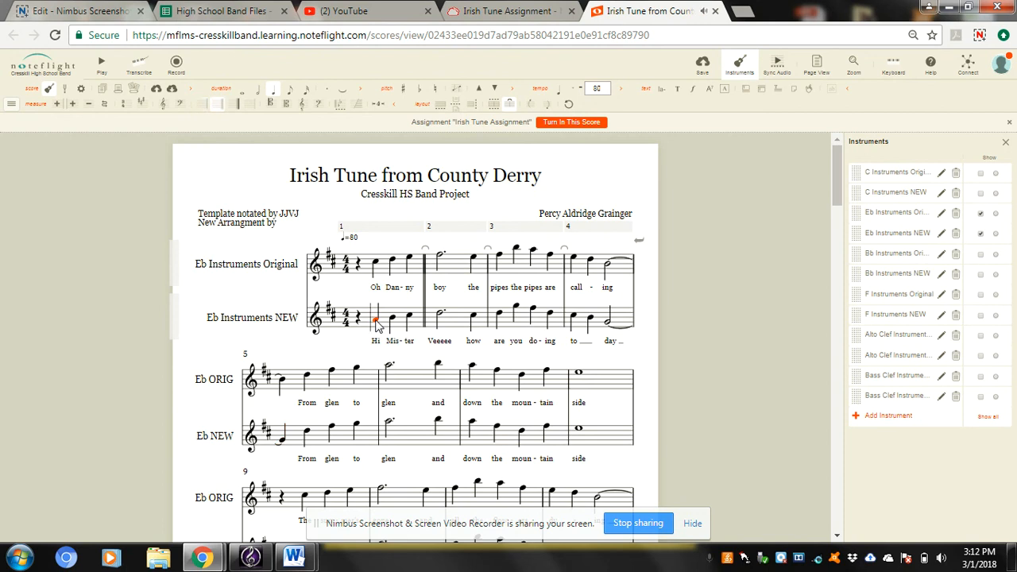
{"action": "left_click", "coordinate": [104, 66]}
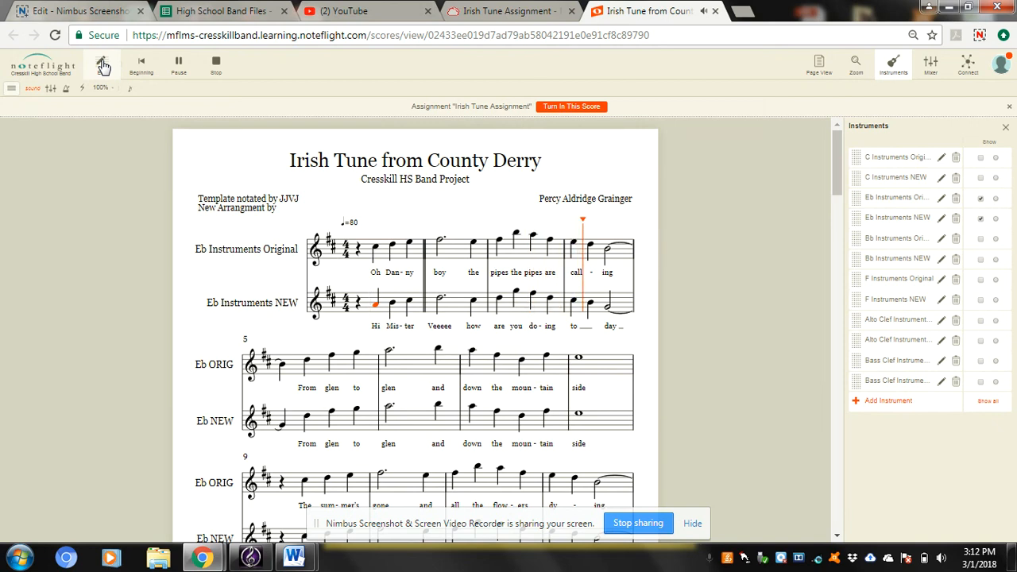
{"action": "left_click", "coordinate": [218, 66]}
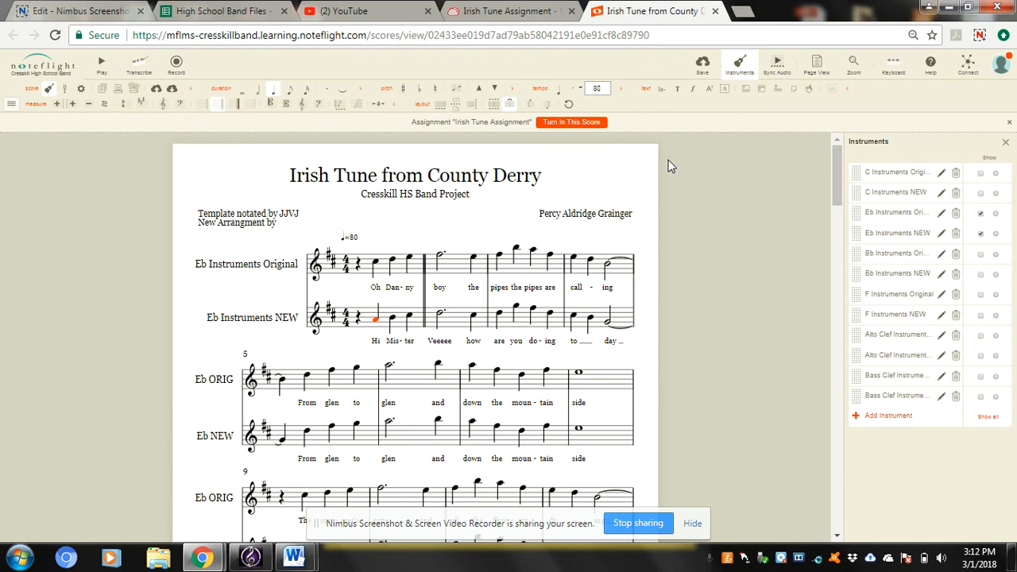
Step: Turn in the score for the Irish Tune Assignment and confirm the submission
{"action": "left_click", "coordinate": [573, 126]}
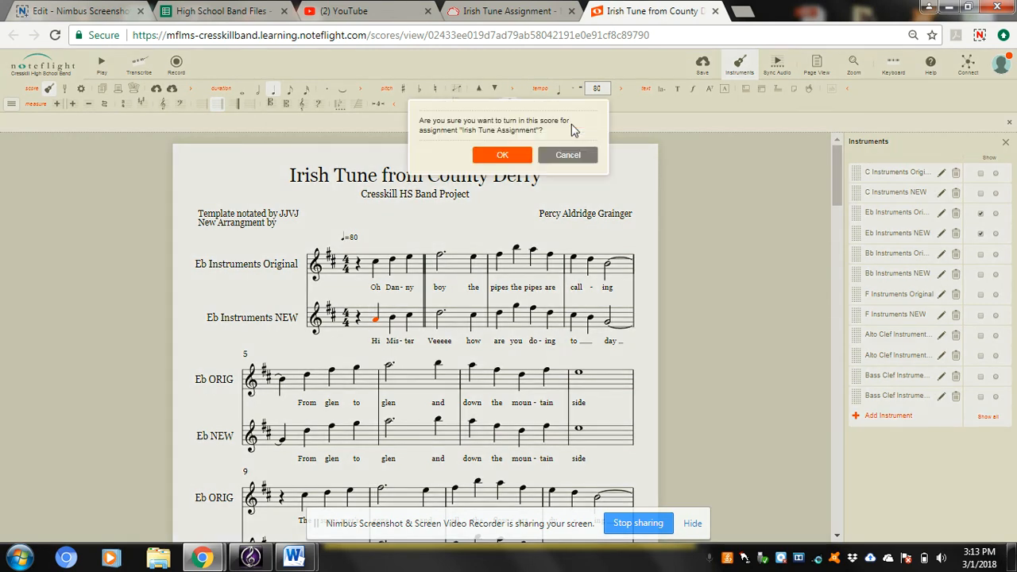
{"action": "left_click", "coordinate": [506, 155]}
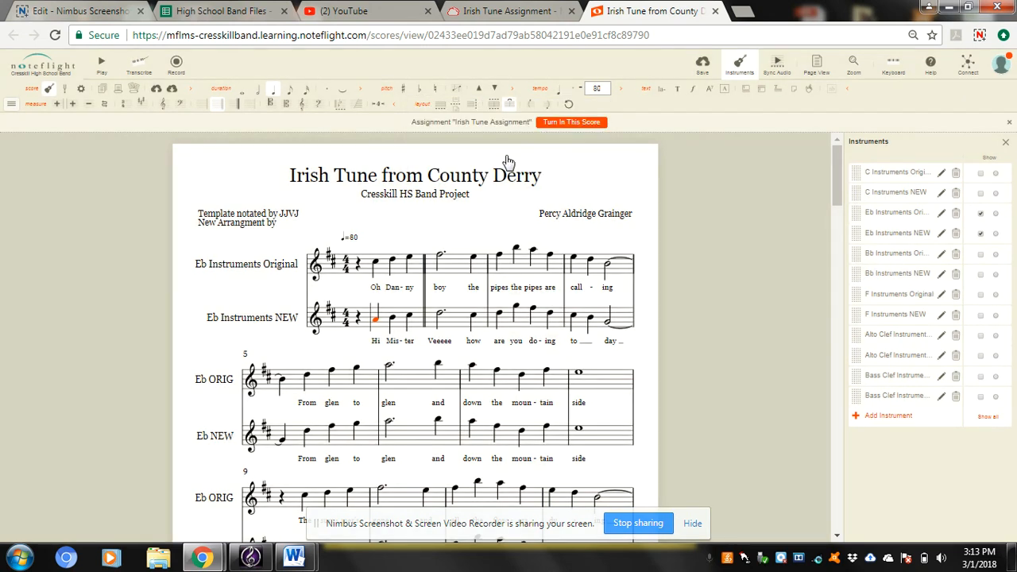